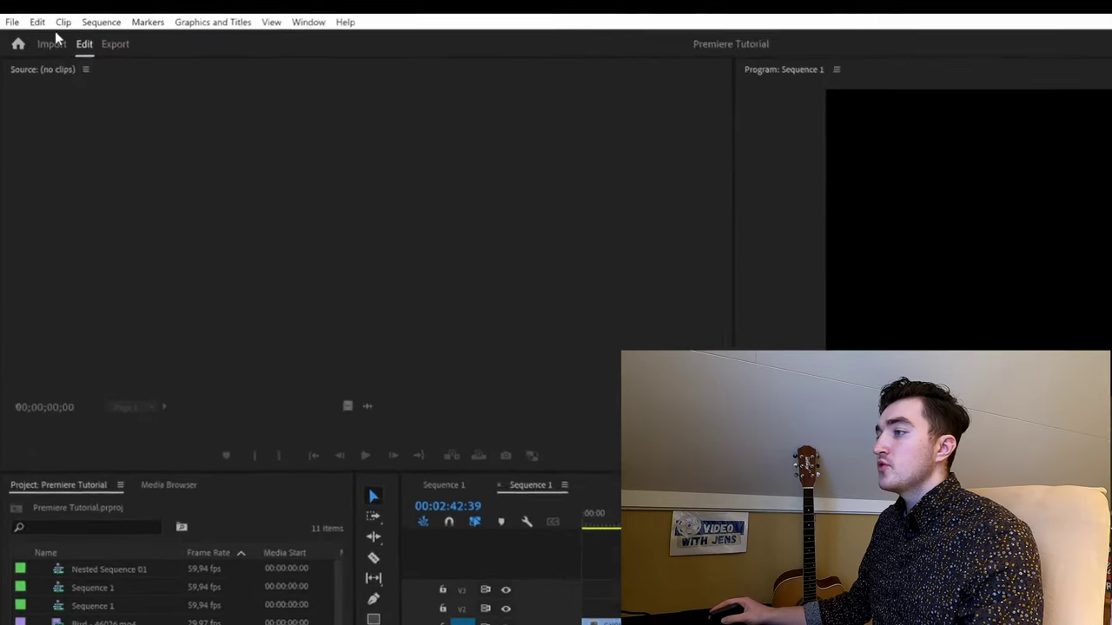
Close the Premiere Tutorial project, then clear Media Cache with 'Delete all media cache files'.
{"action": "left_click", "coordinate": [15, 24]}
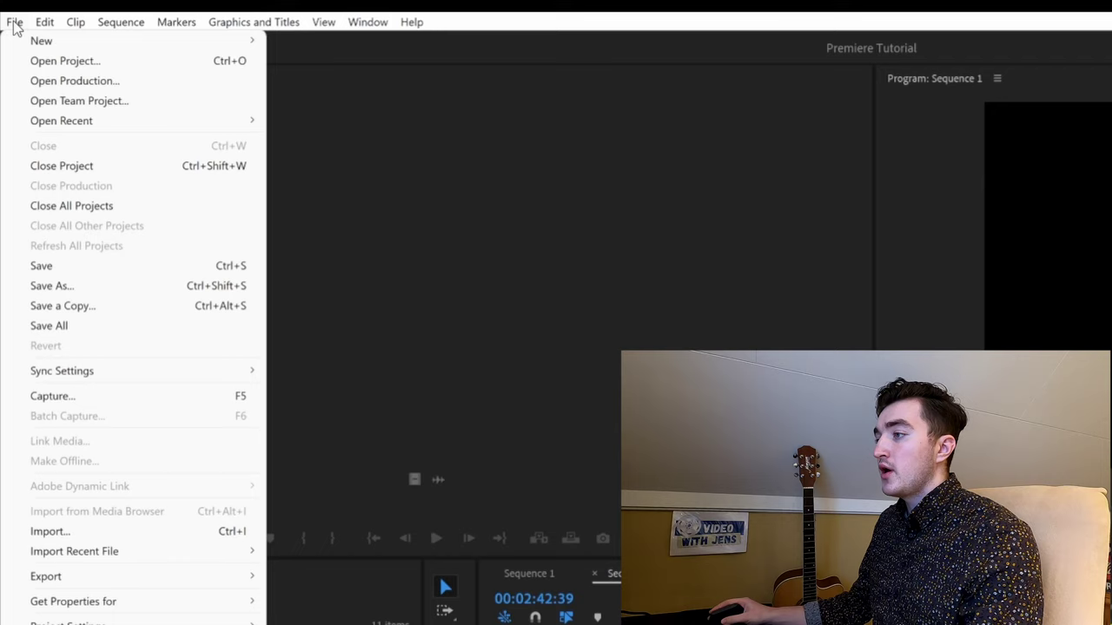
{"action": "left_click", "coordinate": [111, 163]}
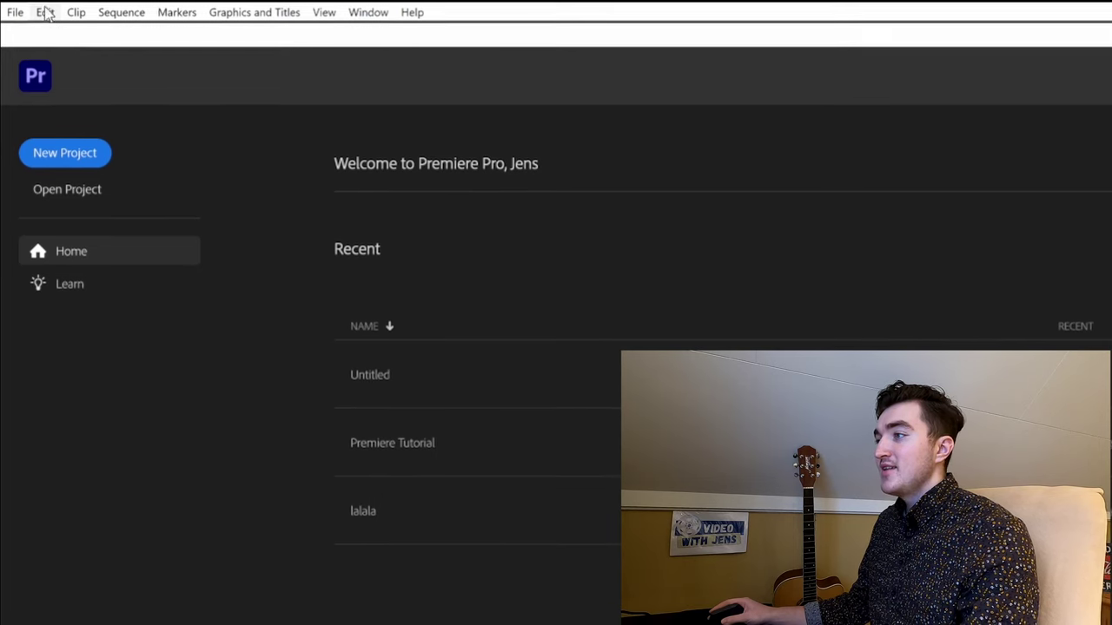
{"action": "left_click", "coordinate": [45, 15]}
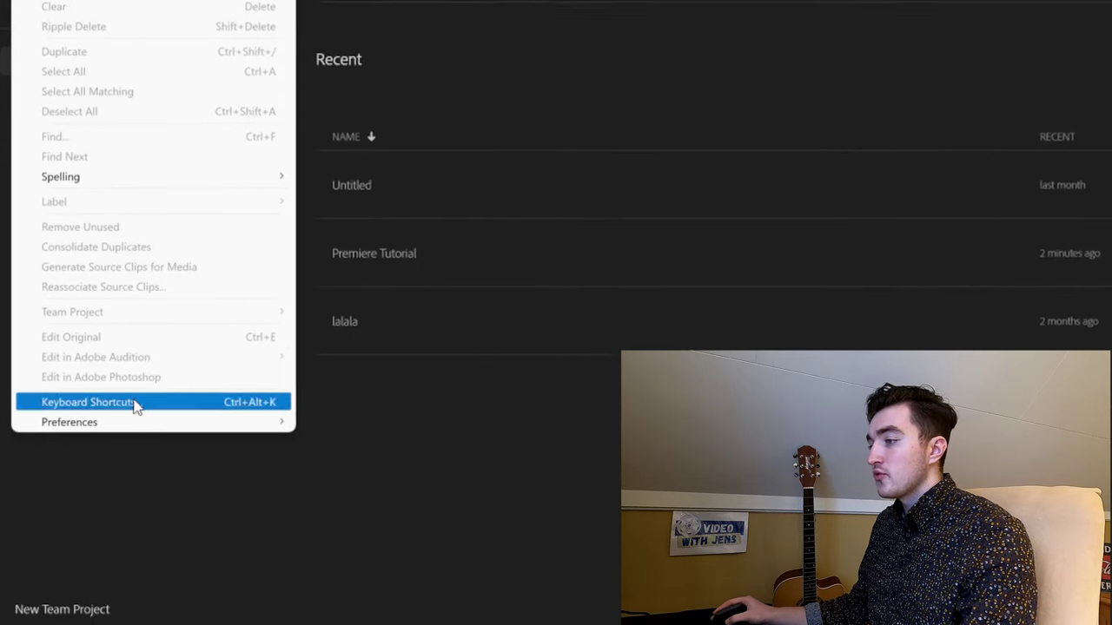
{"action": "mouse_move", "coordinate": [151, 617]}
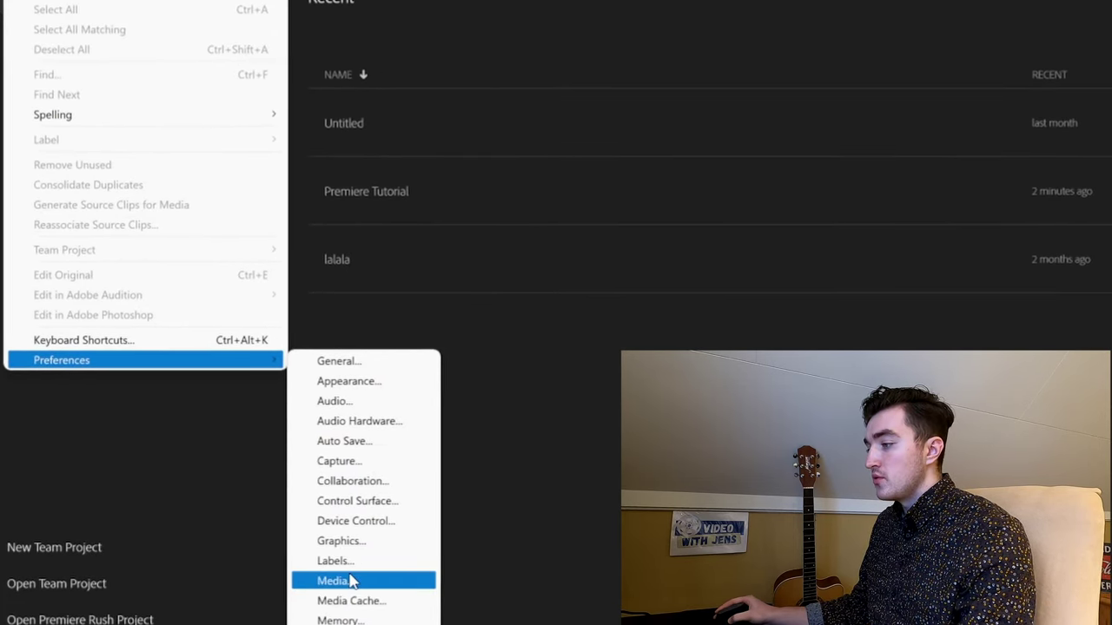
{"action": "left_click", "coordinate": [355, 608]}
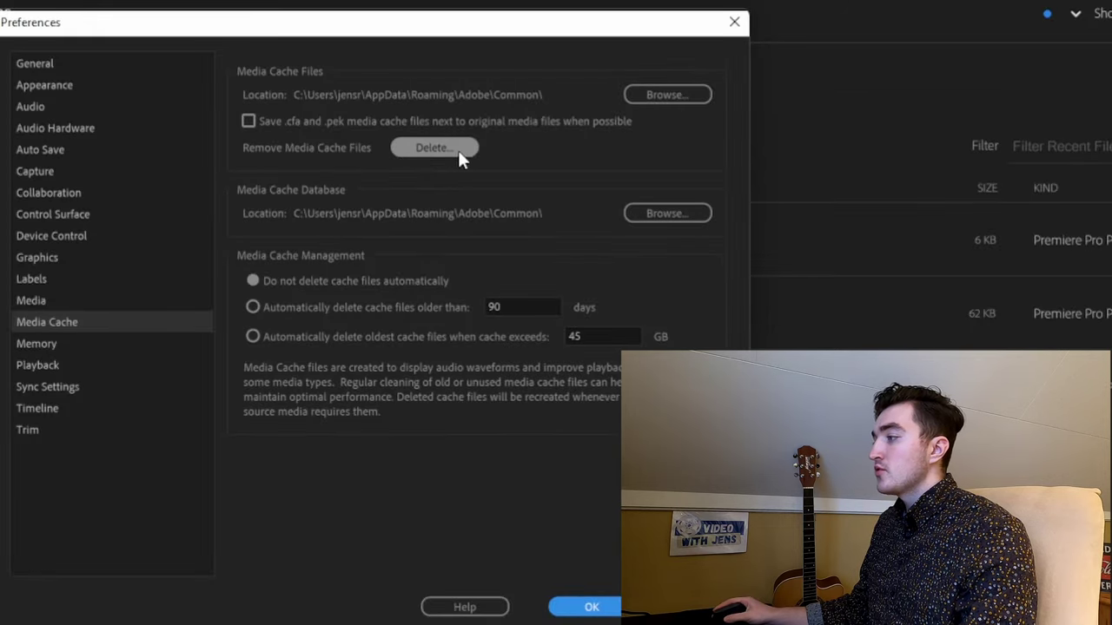
{"action": "left_click", "coordinate": [458, 150]}
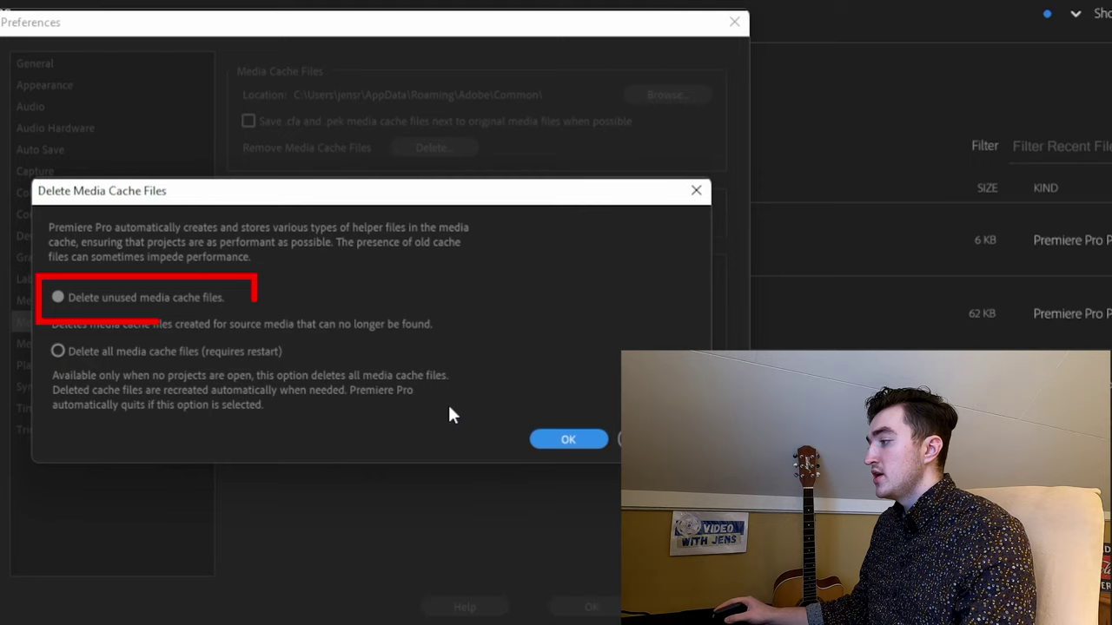
{"action": "left_click", "coordinate": [567, 439]}
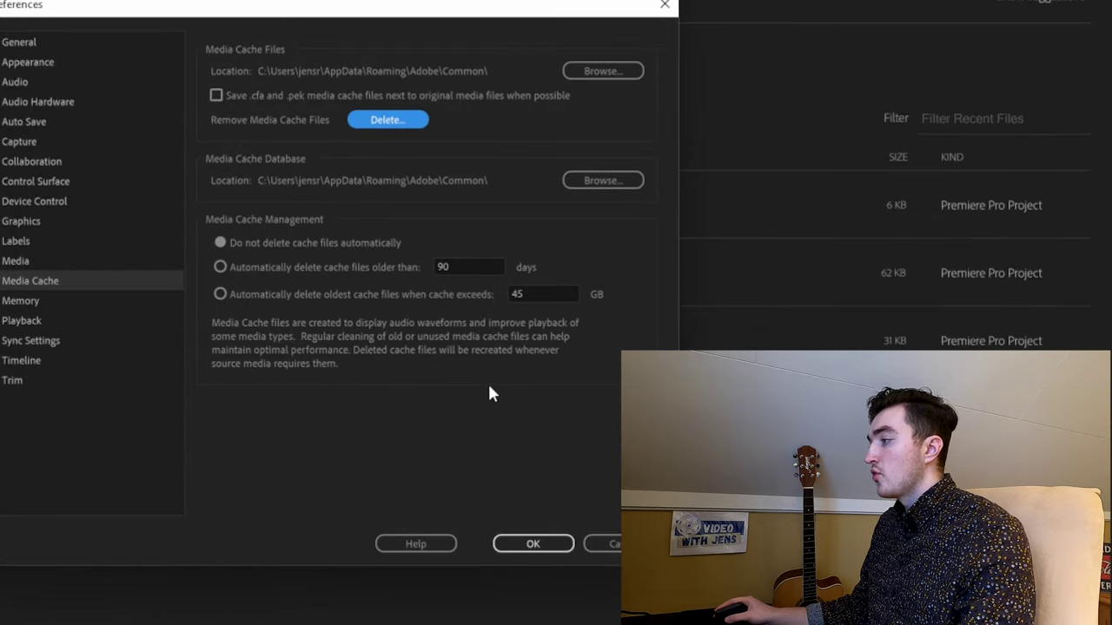
{"action": "left_click", "coordinate": [396, 119]}
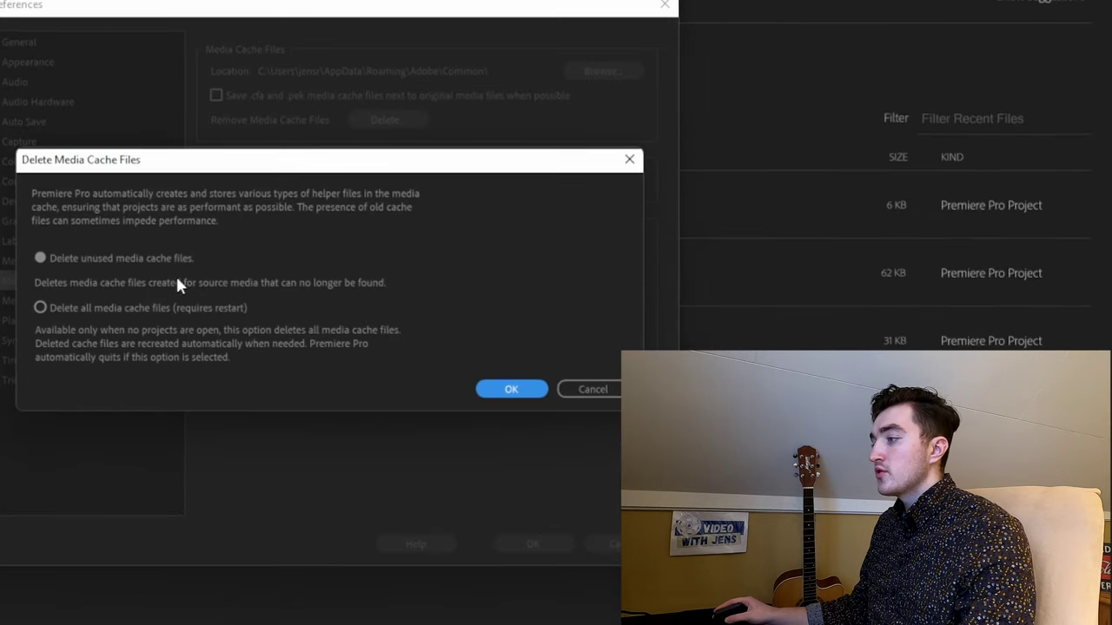
{"action": "left_click", "coordinate": [69, 310]}
{"action": "left_click", "coordinate": [512, 389]}
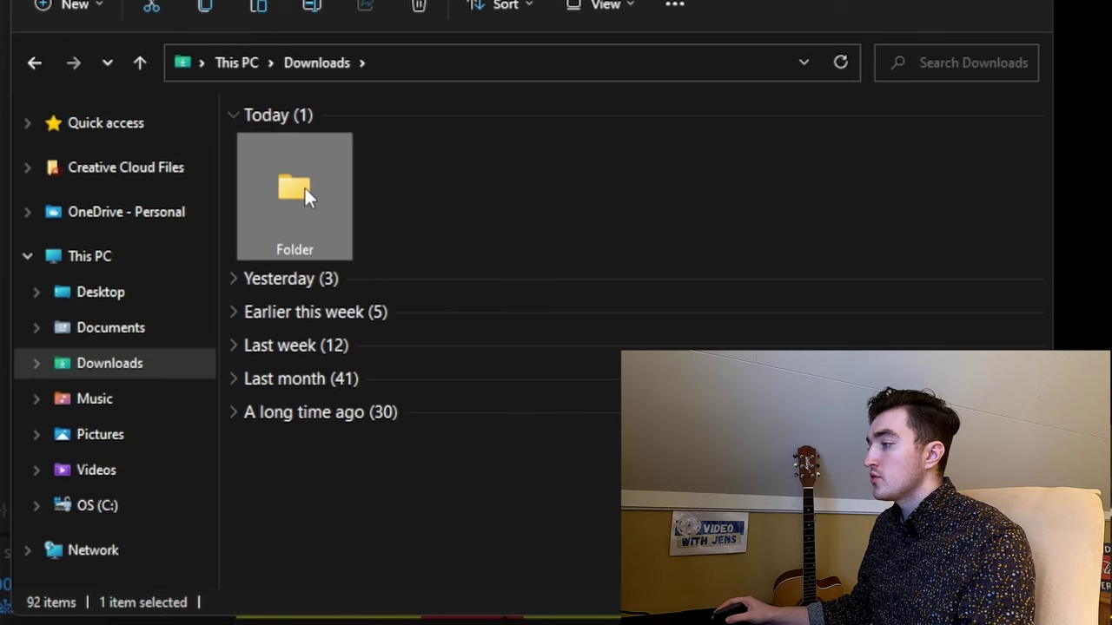
Open the new Folder in Downloads to reveal Video example.mkv.
{"action": "left_click_drag", "start_coordinate": [305, 189], "coordinate": [217, 319]}
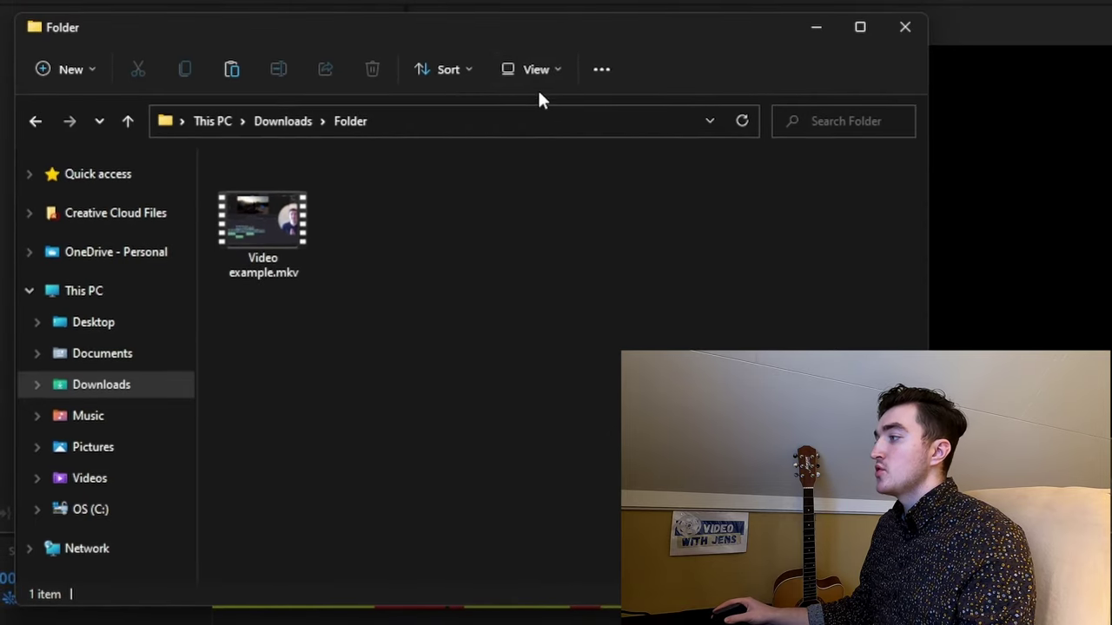
Turn on file name extensions in File Explorer's view options.
{"action": "left_click", "coordinate": [560, 76]}
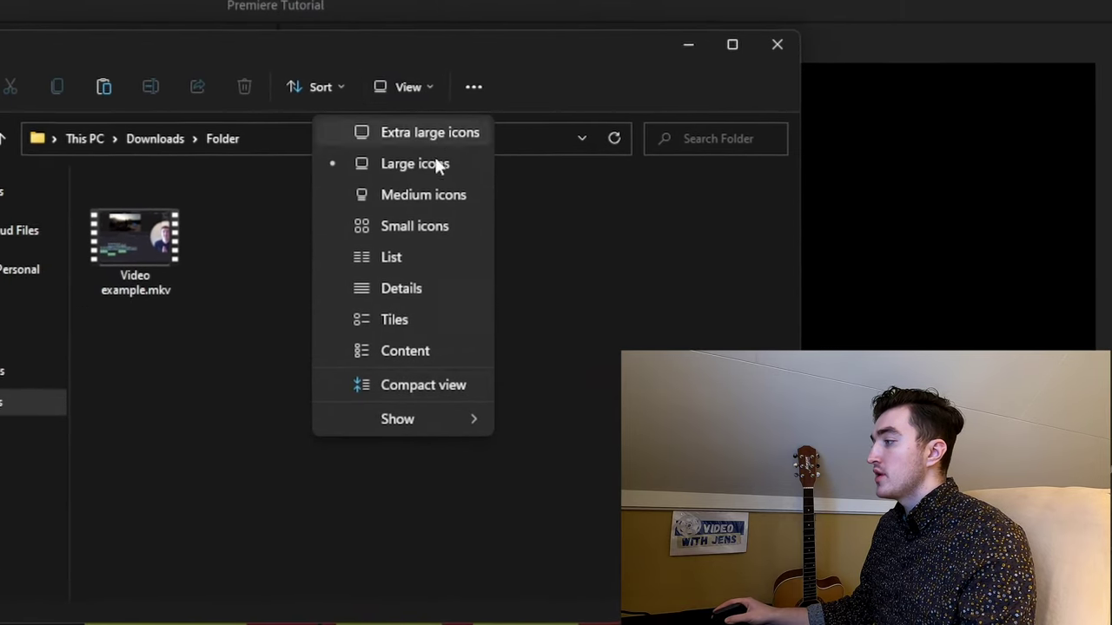
{"action": "mouse_move", "coordinate": [372, 438]}
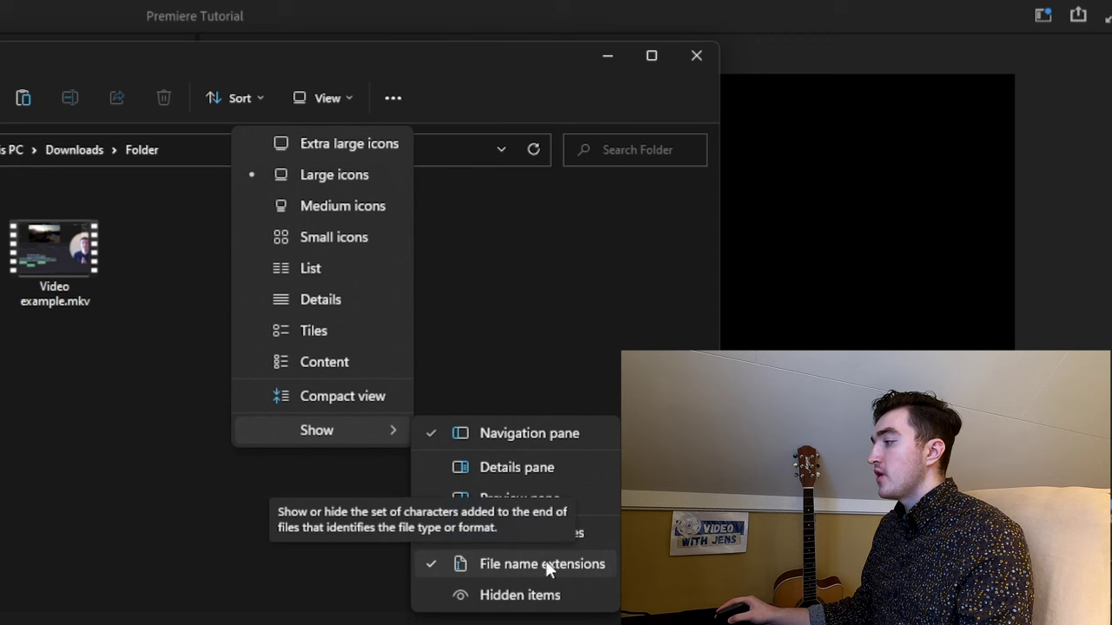
{"action": "left_click", "coordinate": [133, 410]}
Rename Video example.mkv to Video example.mts and accept the extension-change warning.
{"action": "left_click", "coordinate": [79, 245]}
{"action": "left_click", "coordinate": [74, 304]}
{"action": "double_click", "coordinate": [75, 304]}
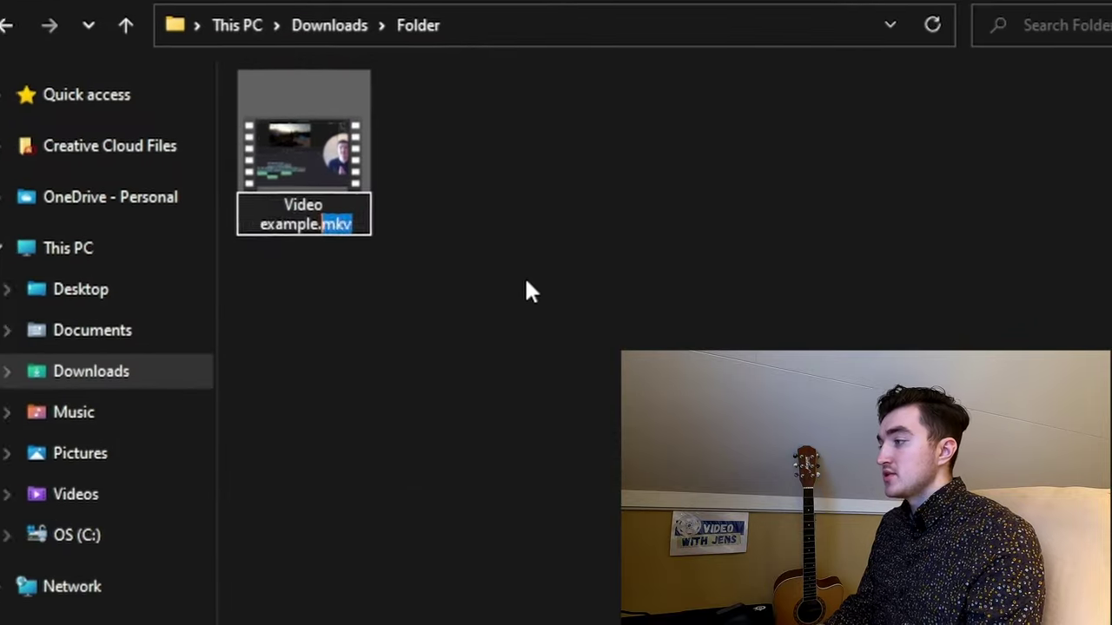
{"action": "type", "text": "mts"}
{"action": "key", "text": "Return"}
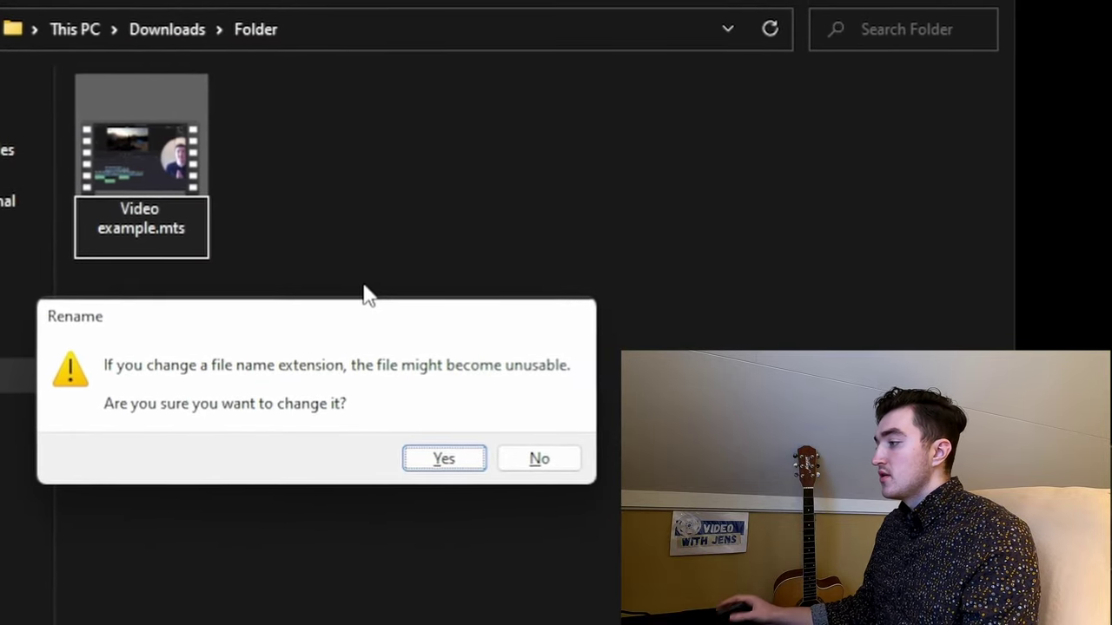
{"action": "left_click", "coordinate": [440, 469]}
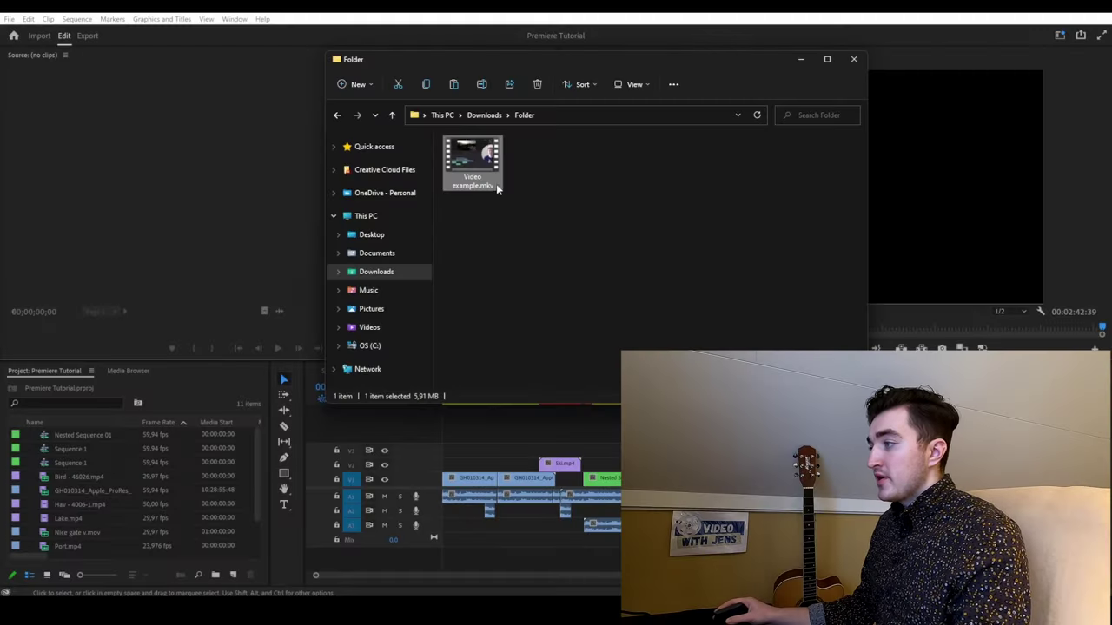
Show Properties for Video example.mkv to confirm it is an MKV Video File.
{"action": "right_click", "coordinate": [424, 192]}
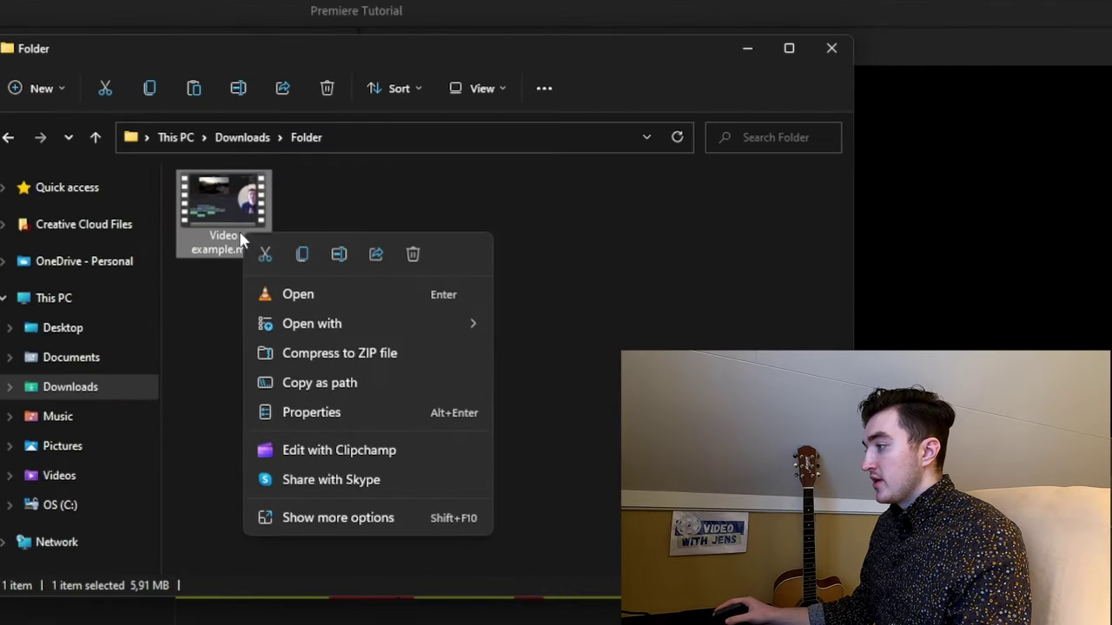
{"action": "left_click", "coordinate": [297, 412]}
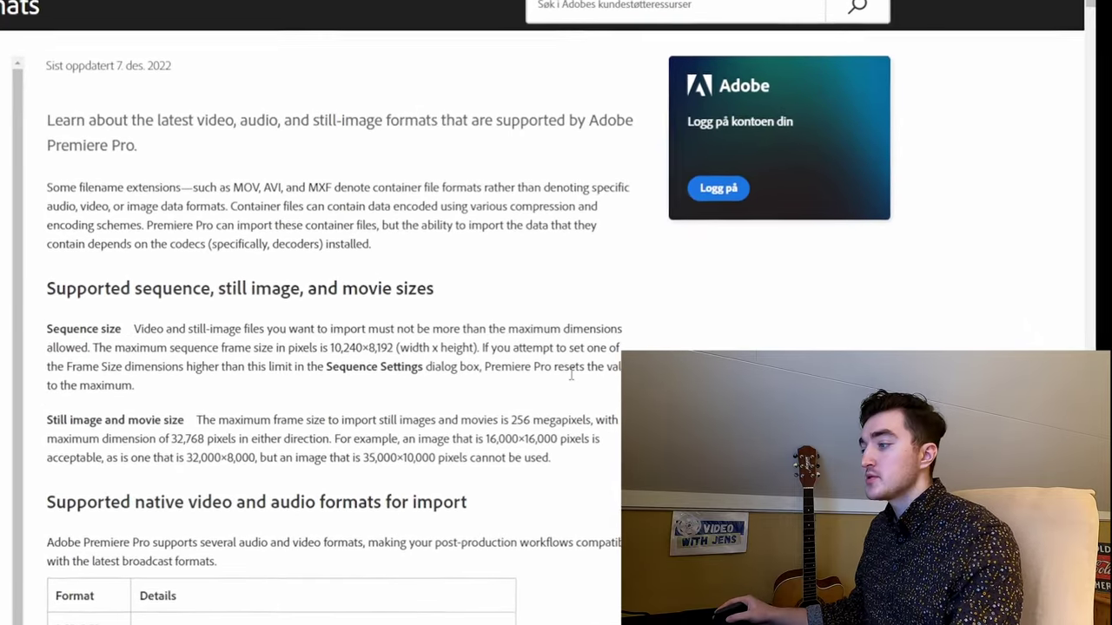
Search Adobe's supported-formats page for 'mkv', finding no matches.
{"action": "scroll", "coordinate": [574, 186], "scroll_direction": "down", "scroll_amount": 15}
{"action": "scroll", "coordinate": [94, 188], "scroll_direction": "down", "scroll_amount": 2}
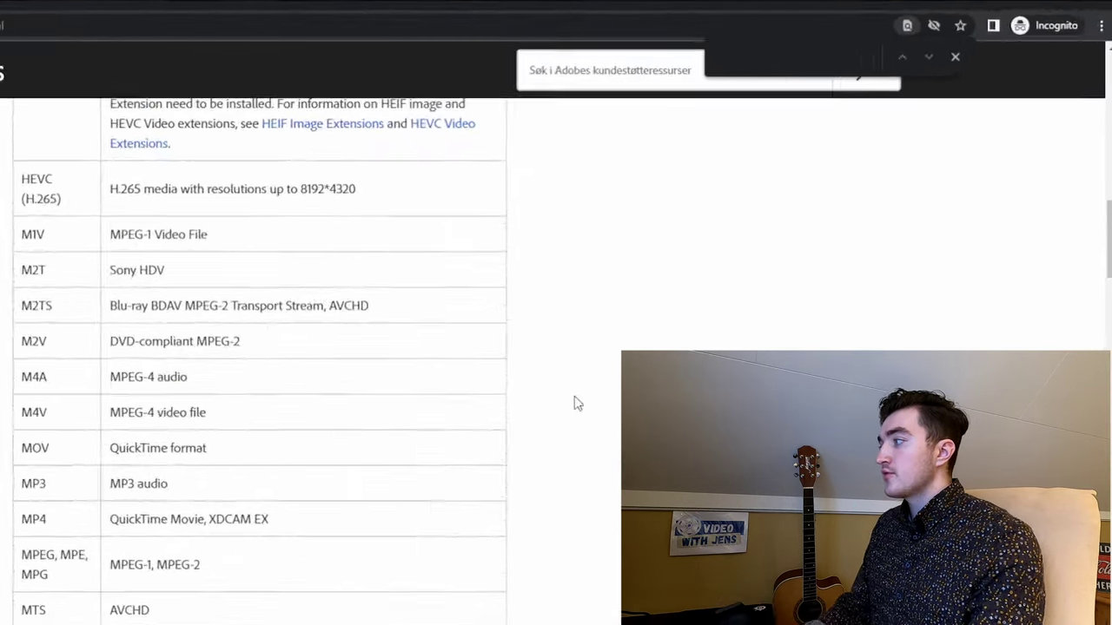
{"action": "type", "text": "kv"}
{"action": "scroll", "coordinate": [383, 540], "scroll_direction": "up", "scroll_amount": 10}
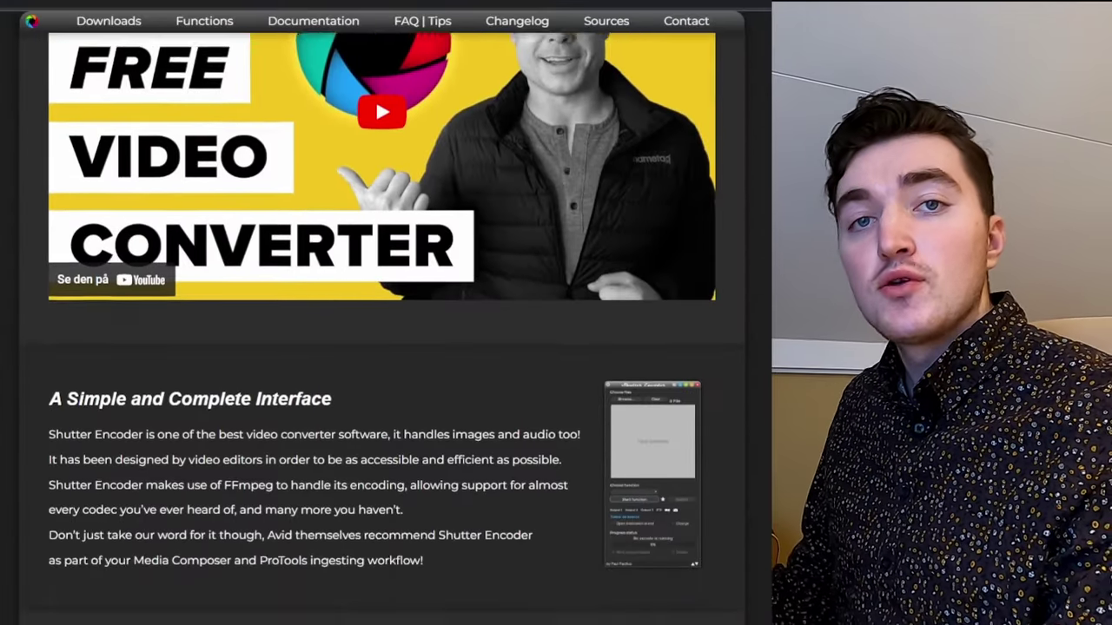
{"action": "scroll", "coordinate": [5, 40], "scroll_direction": "down", "scroll_amount": 13}
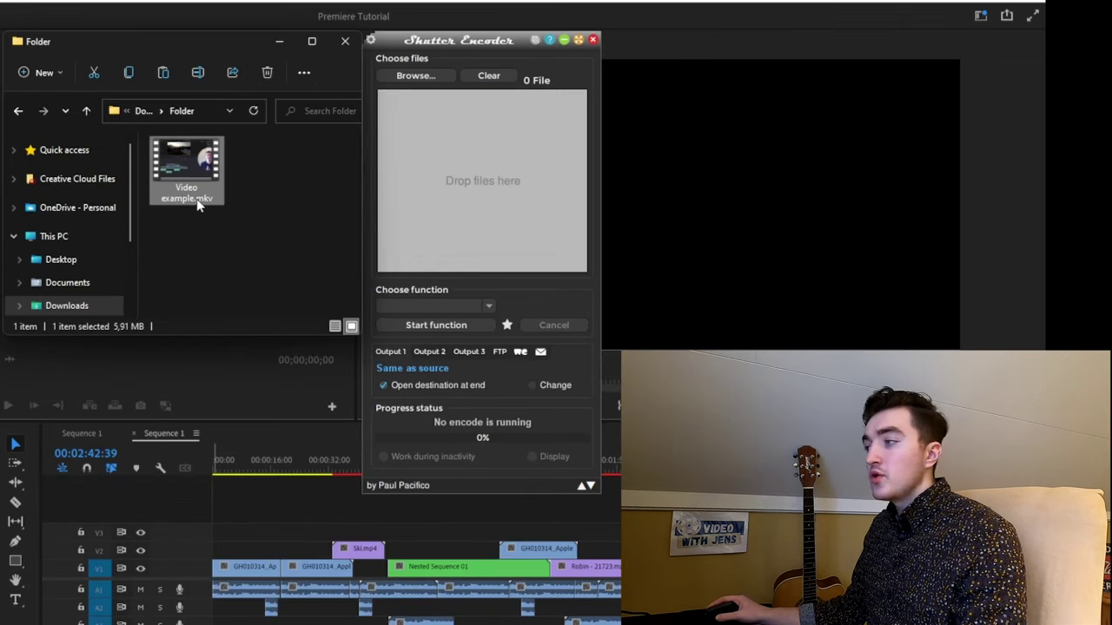
Load Video example.mkv into Shutter Encoder and convert it with DNxHD at 120.
{"action": "left_click_drag", "start_coordinate": [187, 173], "coordinate": [493, 198]}
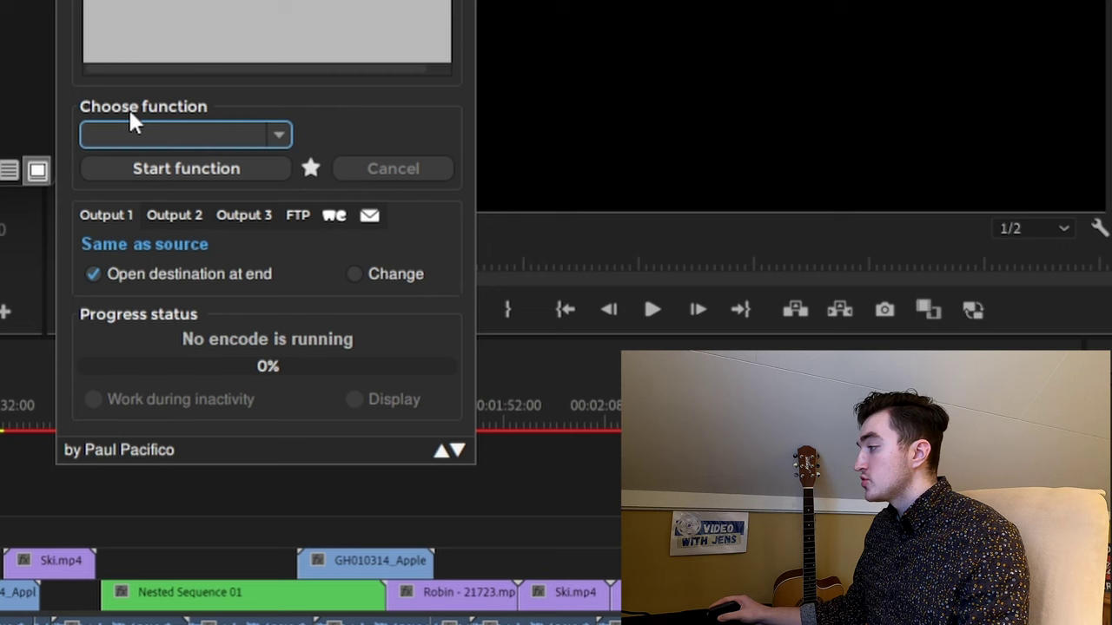
{"action": "left_click", "coordinate": [276, 136]}
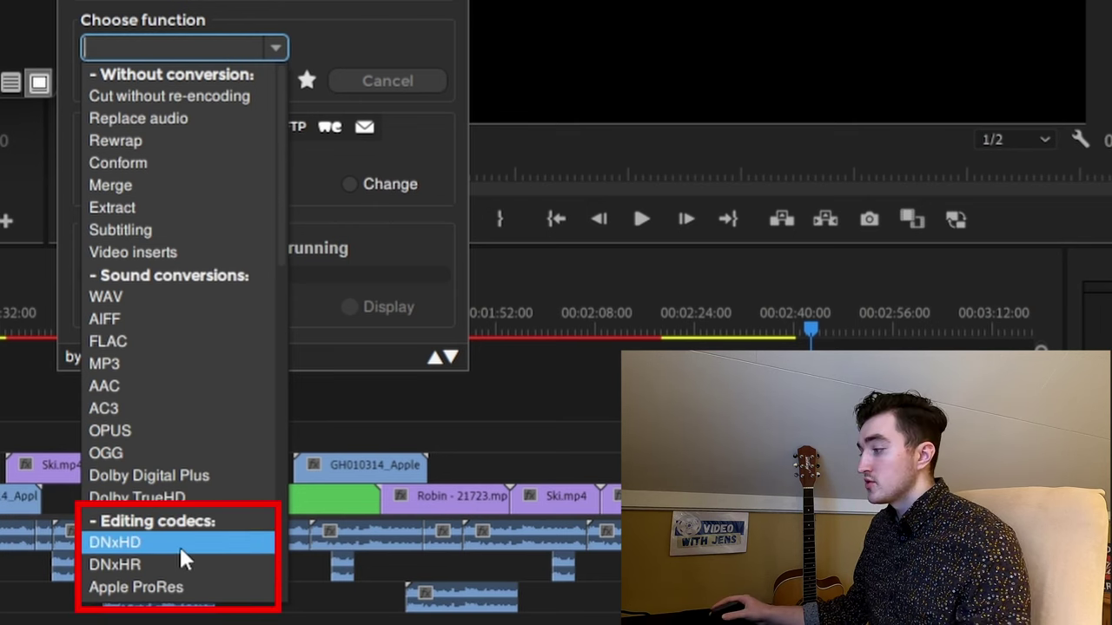
{"action": "left_click", "coordinate": [105, 544]}
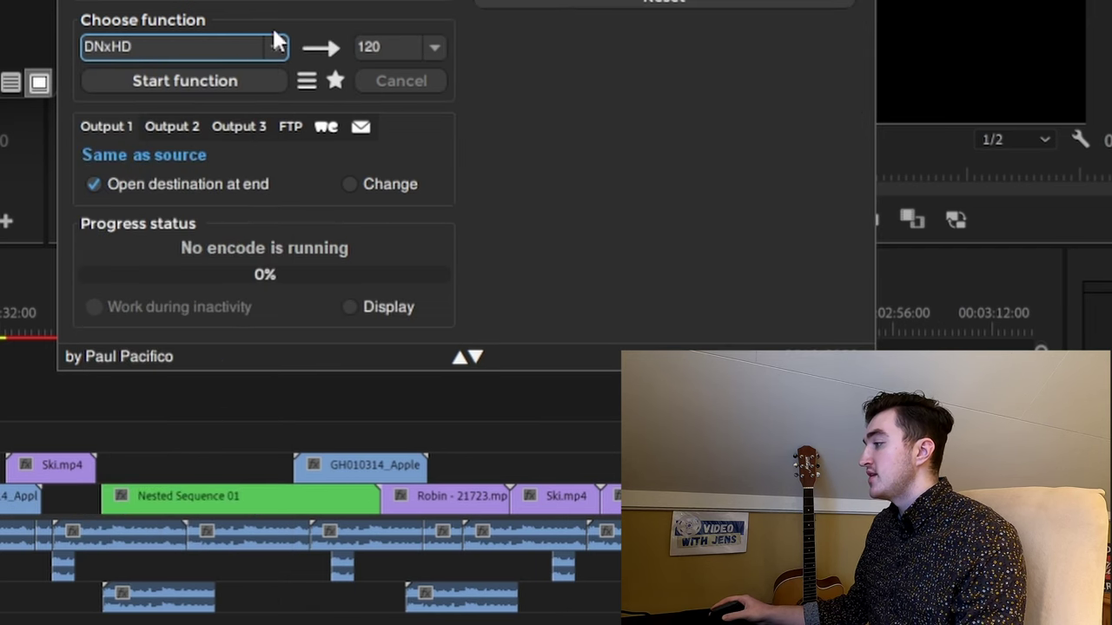
{"action": "left_click", "coordinate": [186, 83]}
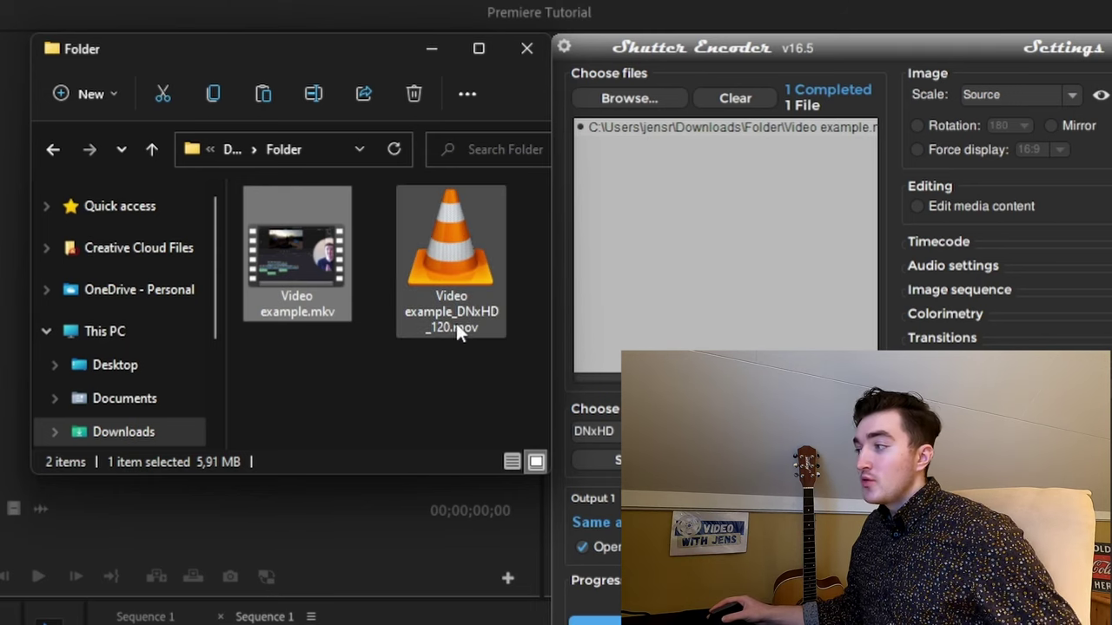
Drag Video example_DNxHD_120.mov onto Premiere's Source monitor to preview it.
{"action": "left_click", "coordinate": [464, 243]}
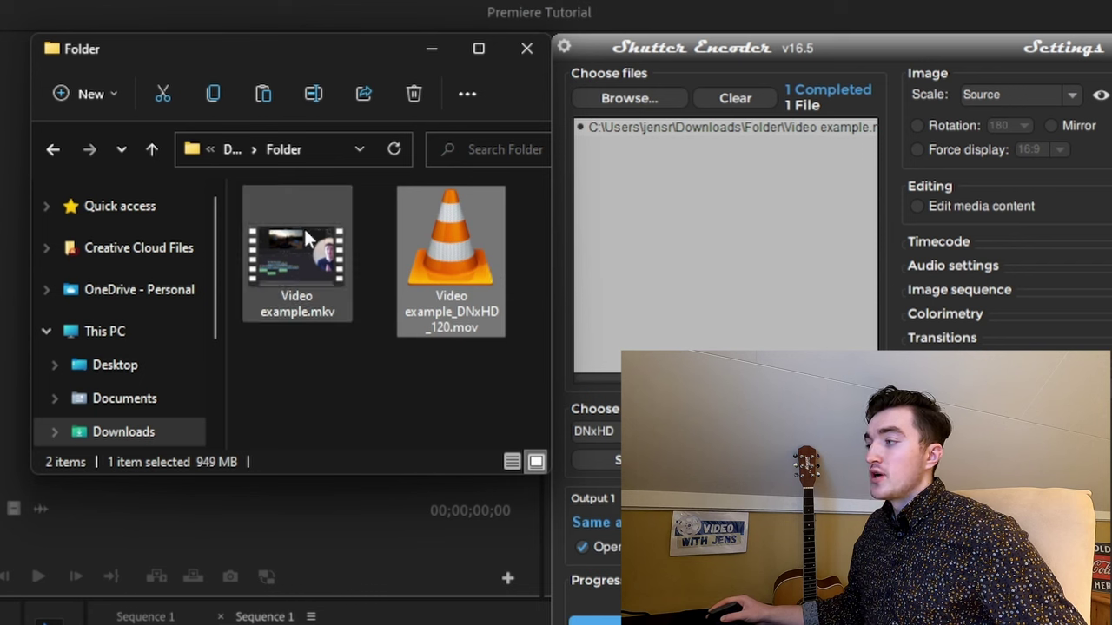
{"action": "left_click_drag", "start_coordinate": [471, 268], "coordinate": [0, 268]}
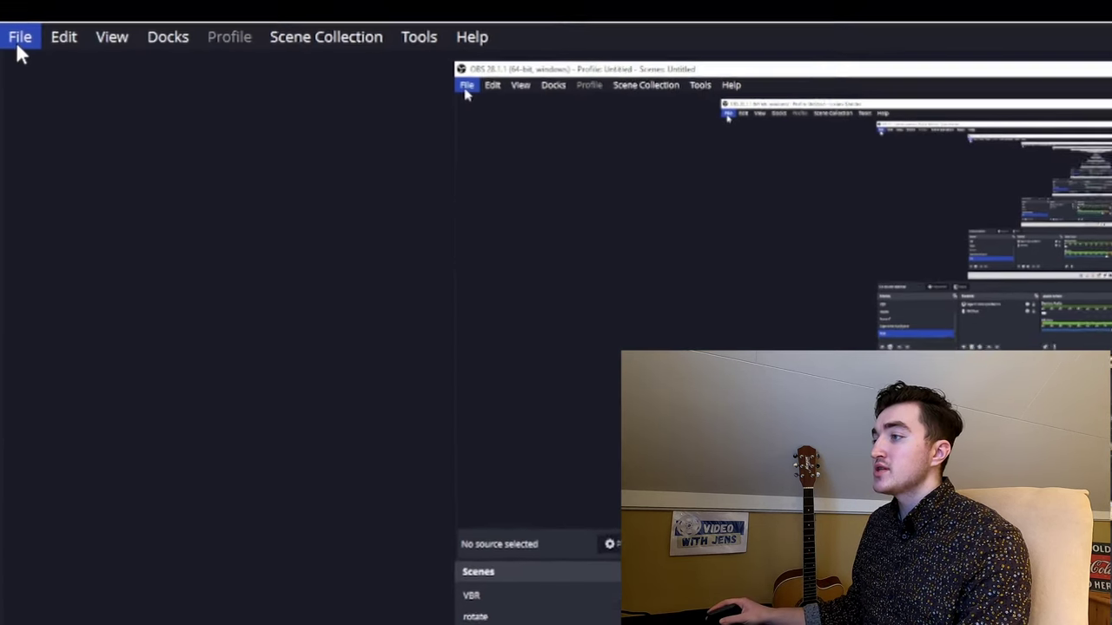
Bring up OBS Studio's Remux Recordings tool.
{"action": "left_click", "coordinate": [8, 22]}
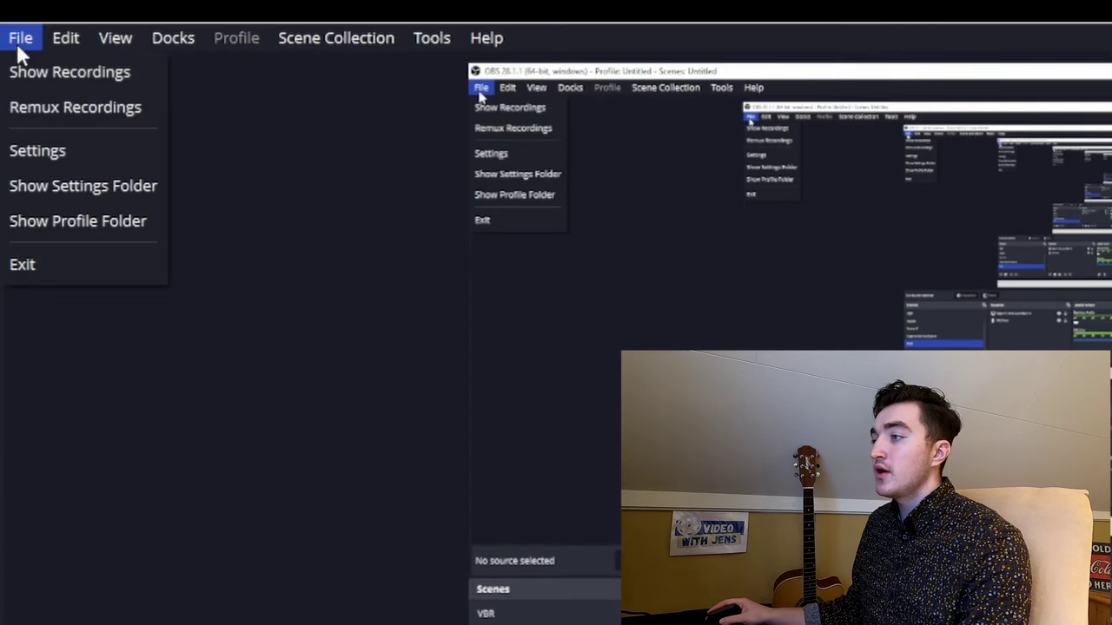
{"action": "left_click", "coordinate": [47, 107]}
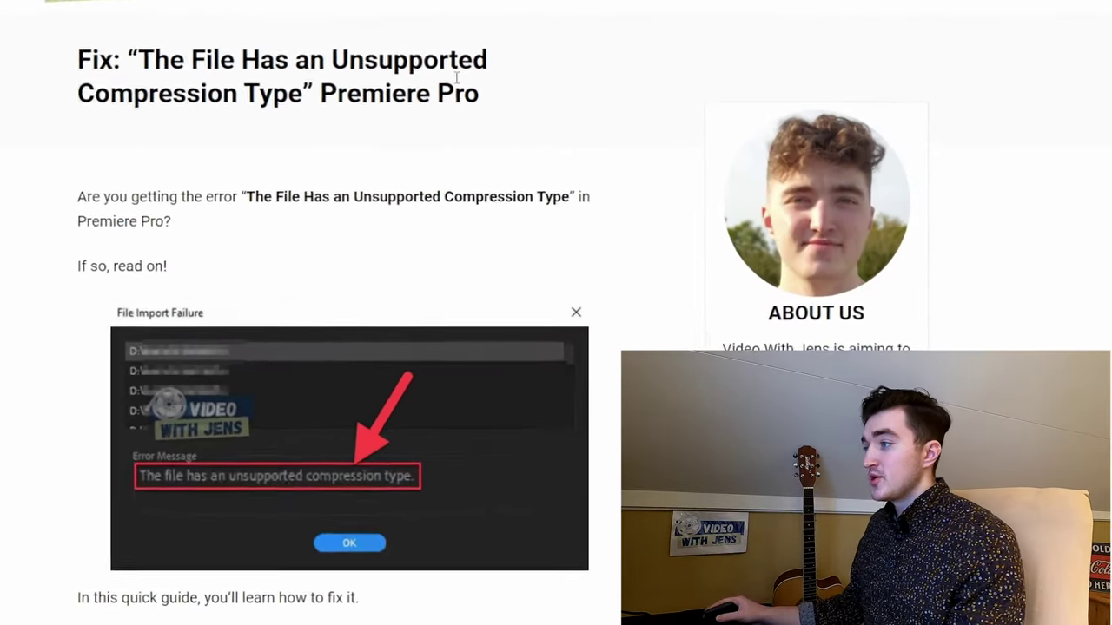
{"action": "scroll", "coordinate": [438, 93], "scroll_direction": "down", "scroll_amount": 20}
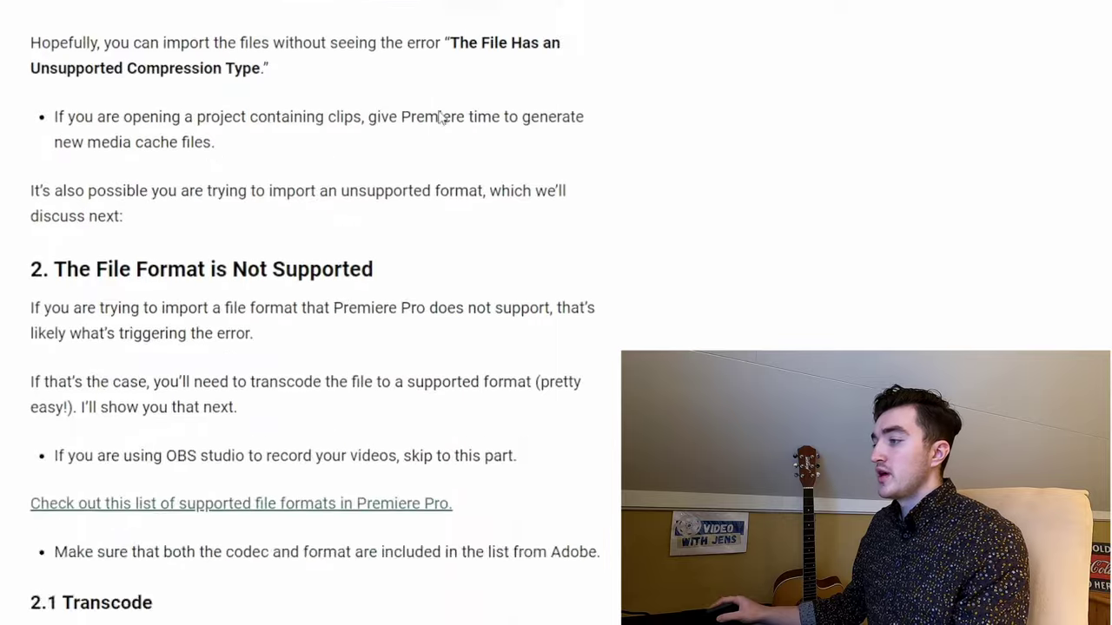
{"action": "scroll", "coordinate": [438, 130], "scroll_direction": "down", "scroll_amount": 20}
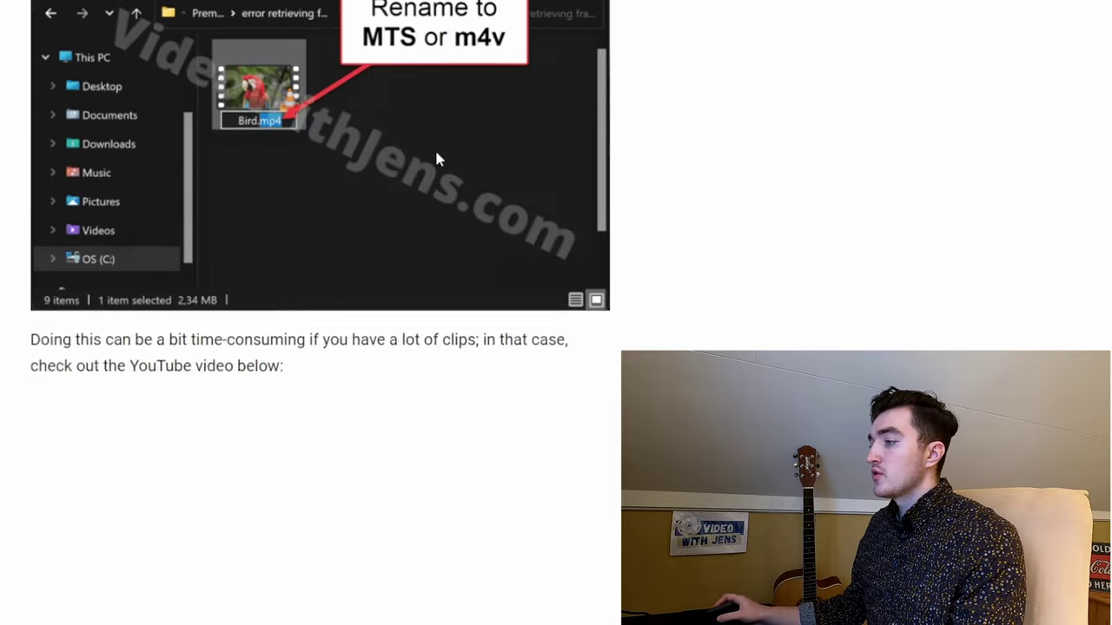
{"action": "scroll", "coordinate": [449, 162], "scroll_direction": "down", "scroll_amount": 20}
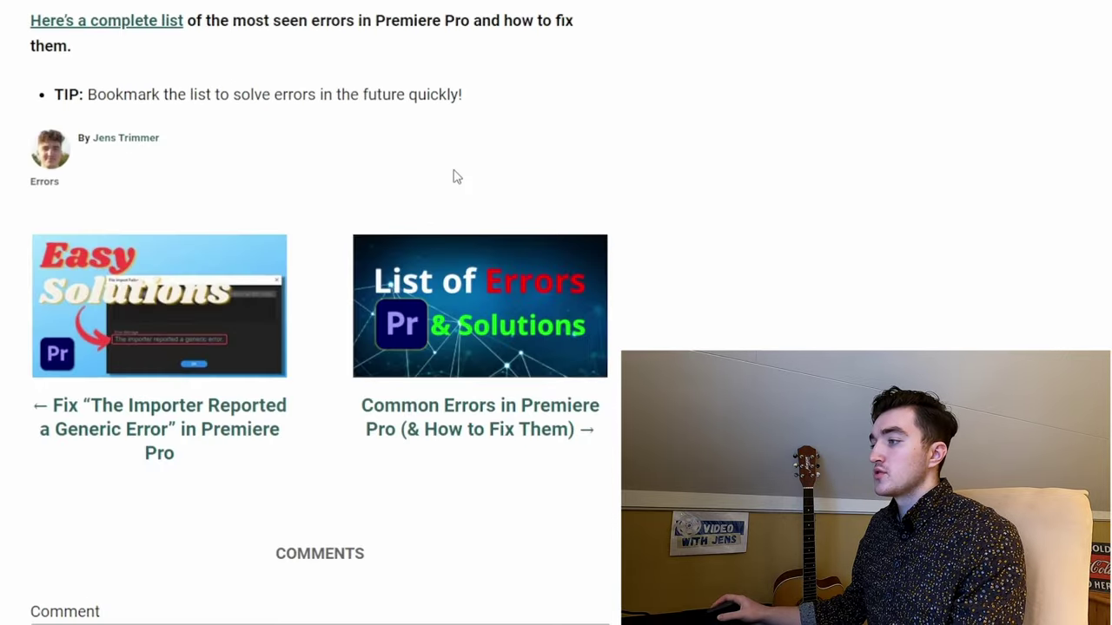